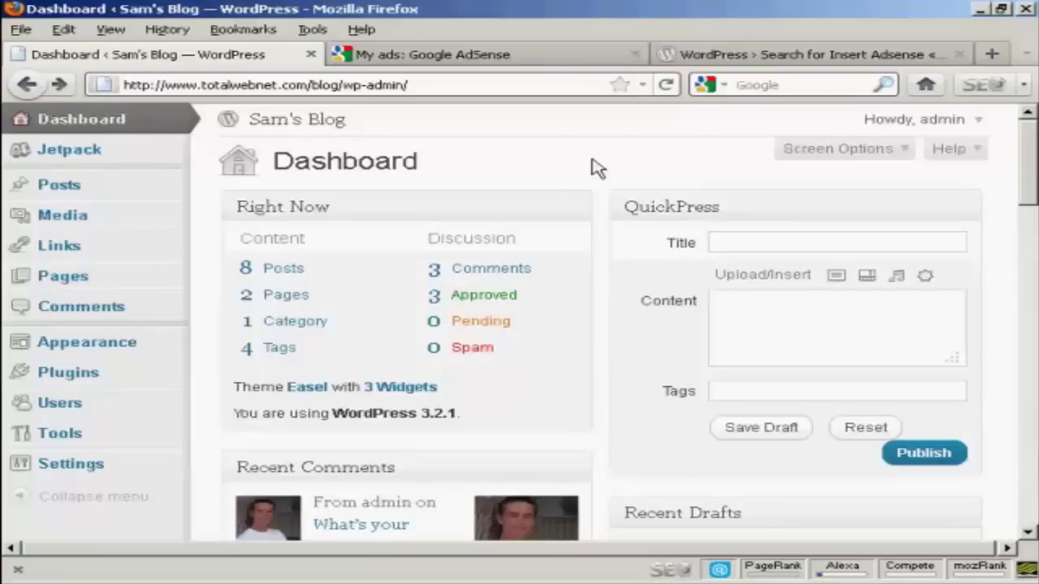
On the Ad Block 01 settings page, display its 336×280 JavaScript ad code
left_click(543, 58)
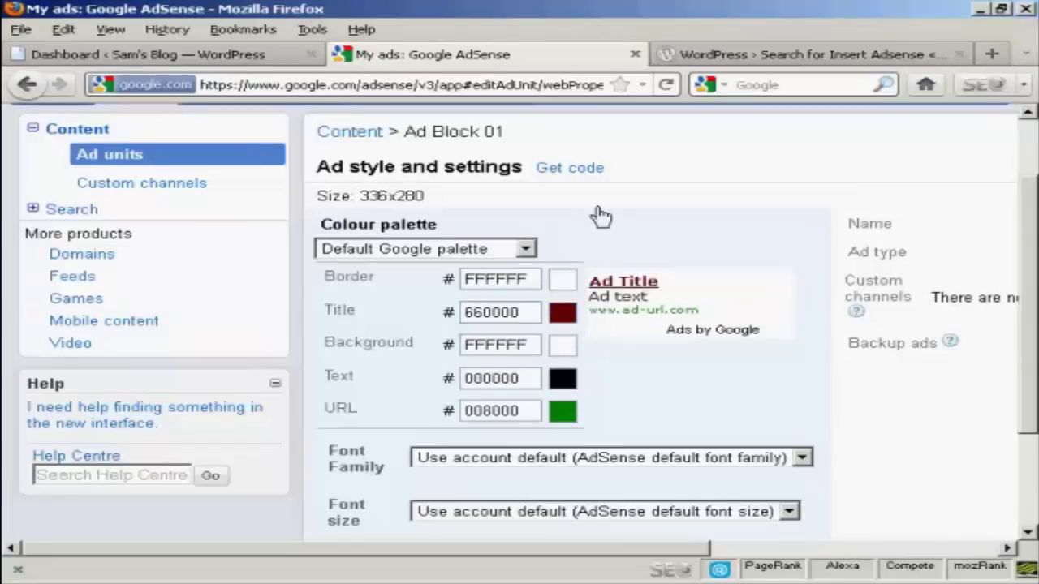
left_click(569, 169)
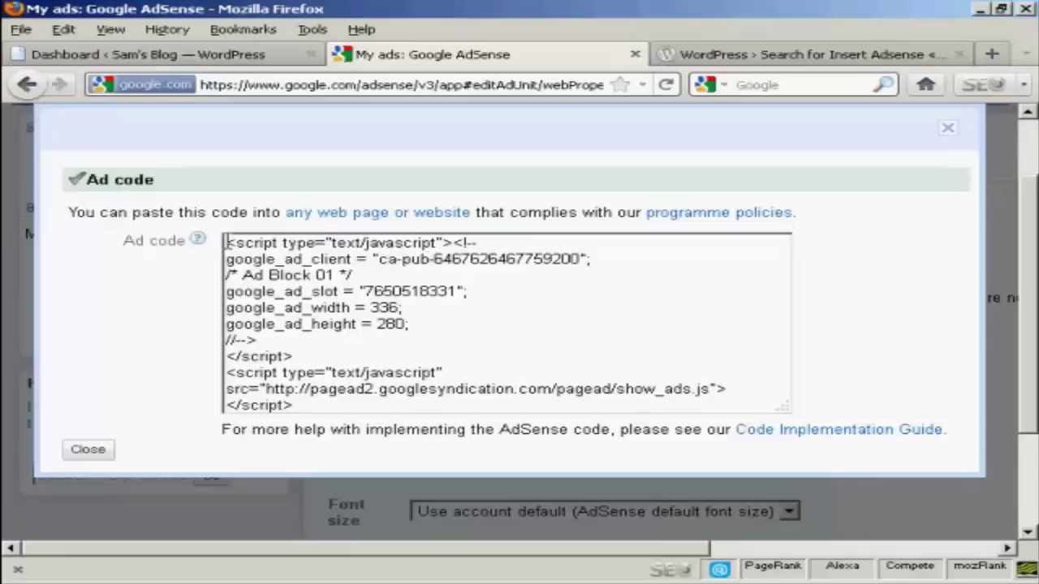
Select the entire Ad Block 01 snippet in the Ad code box and copy it
left_click_drag(227, 243, 745, 408)
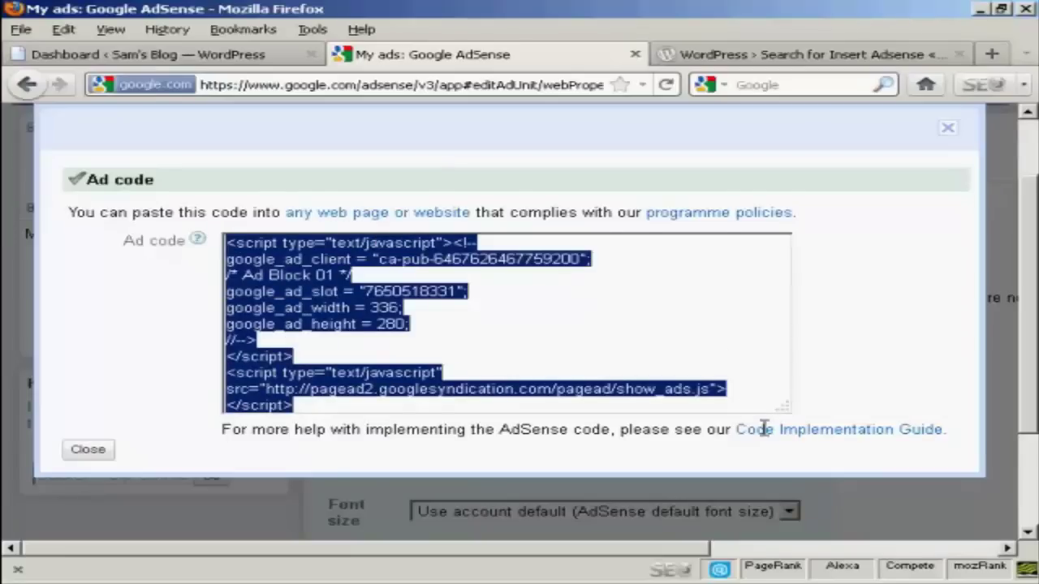
right_click(361, 301)
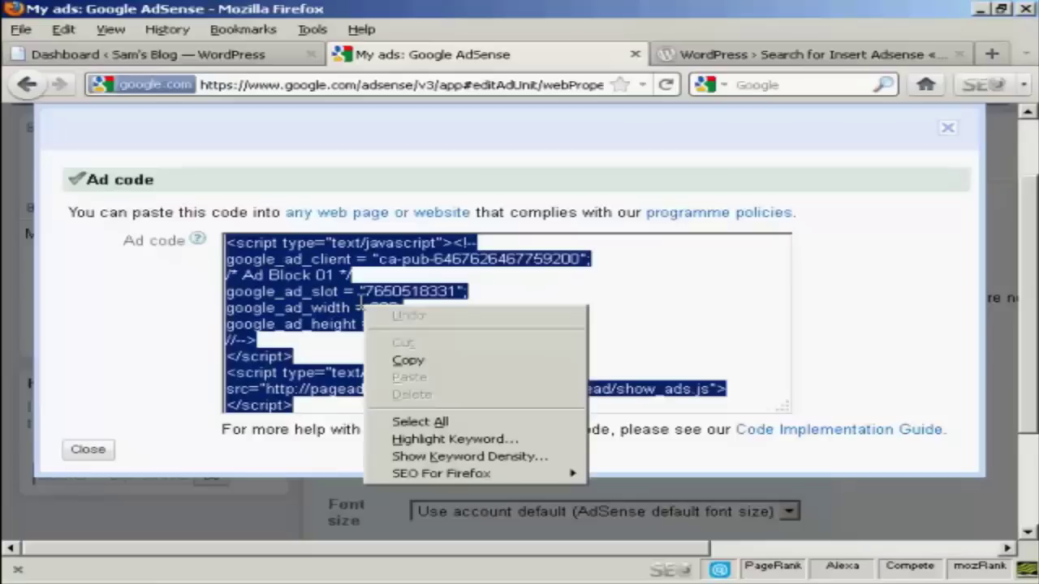
left_click(414, 361)
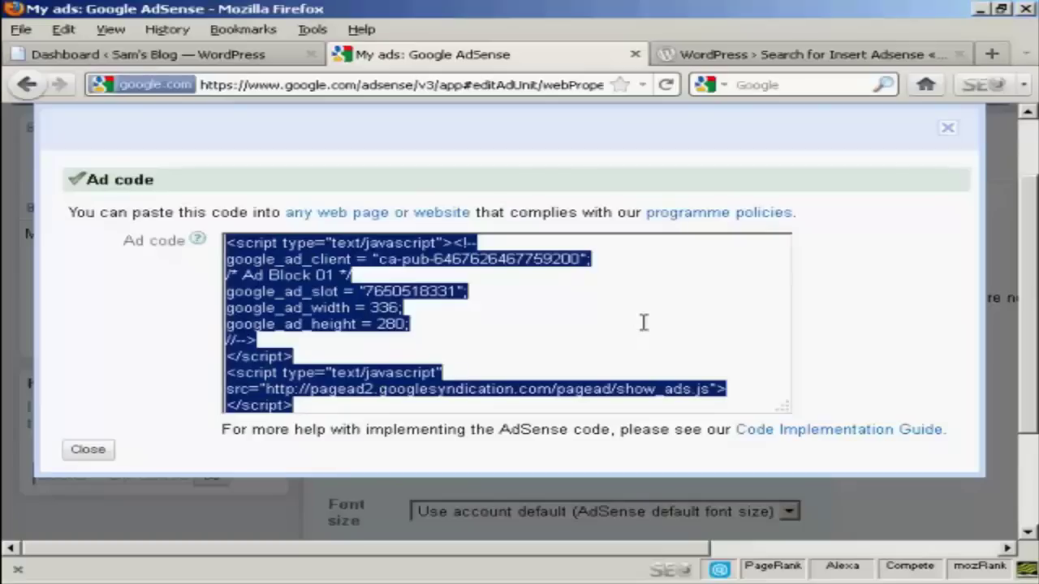
Paste the ad code into a new Notepad note as a backup, then close the Ad code dialog
key("alt+Tab")
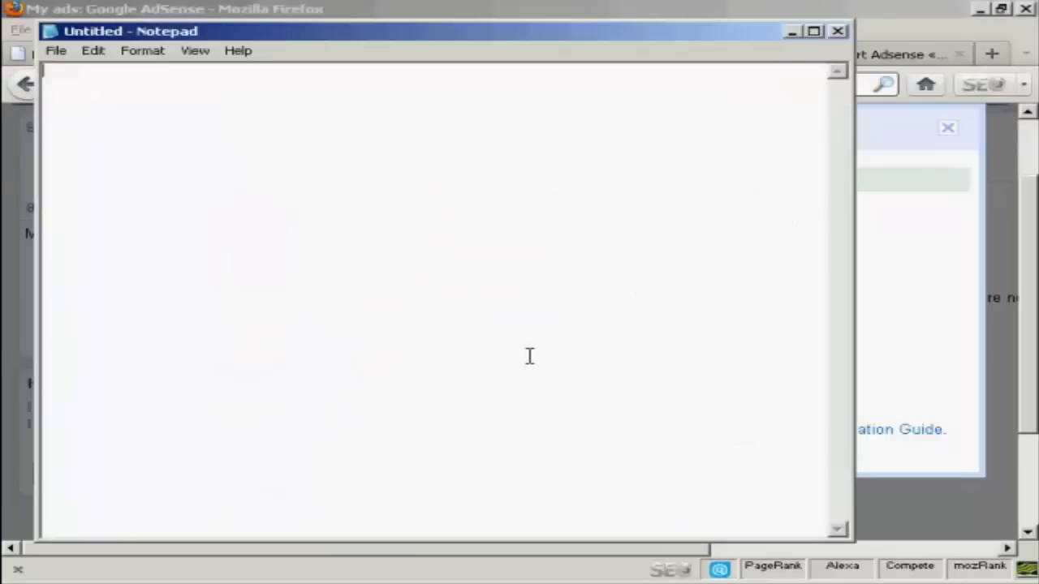
key("ctrl+v")
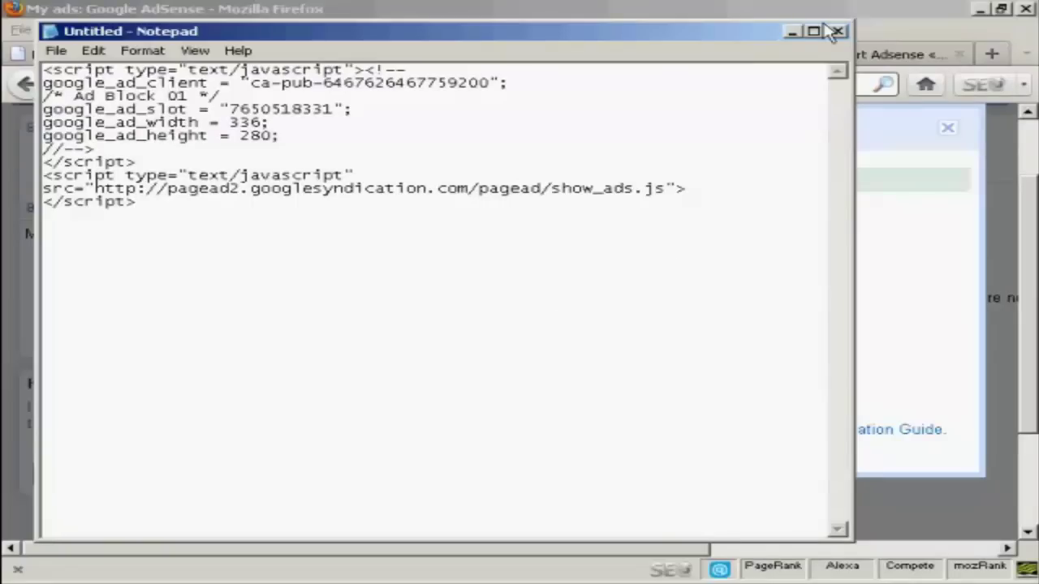
left_click(792, 31)
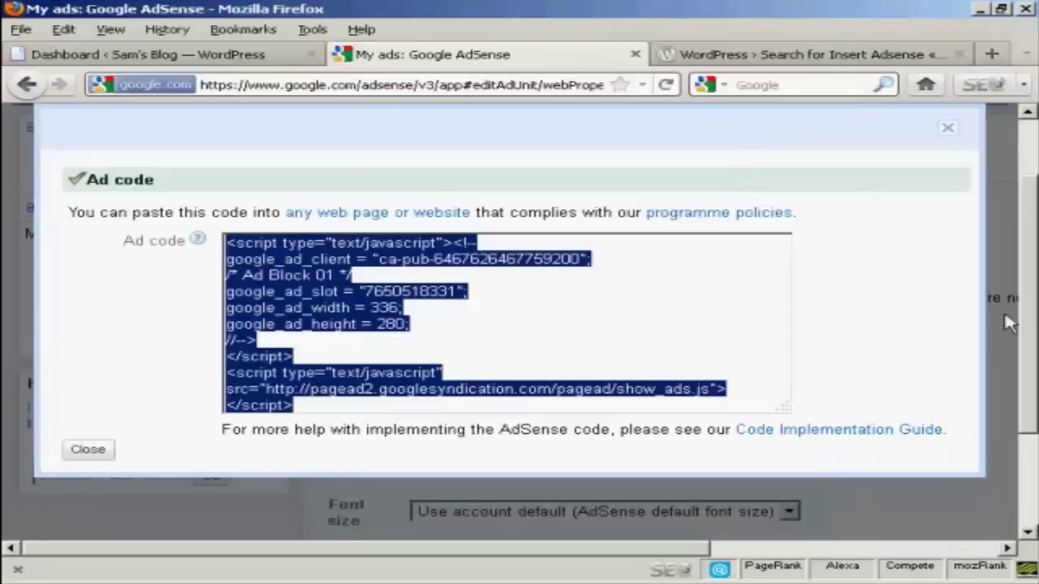
left_click(948, 130)
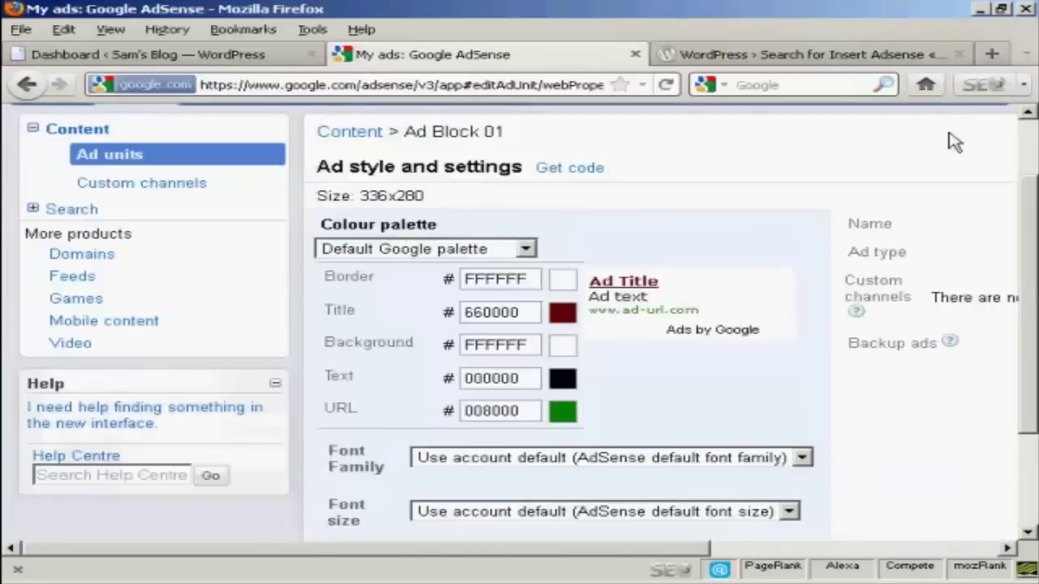
Check the 'Insert Adsense' search results in the WordPress.org Plugin Directory, then return to the dashboard
left_click(185, 58)
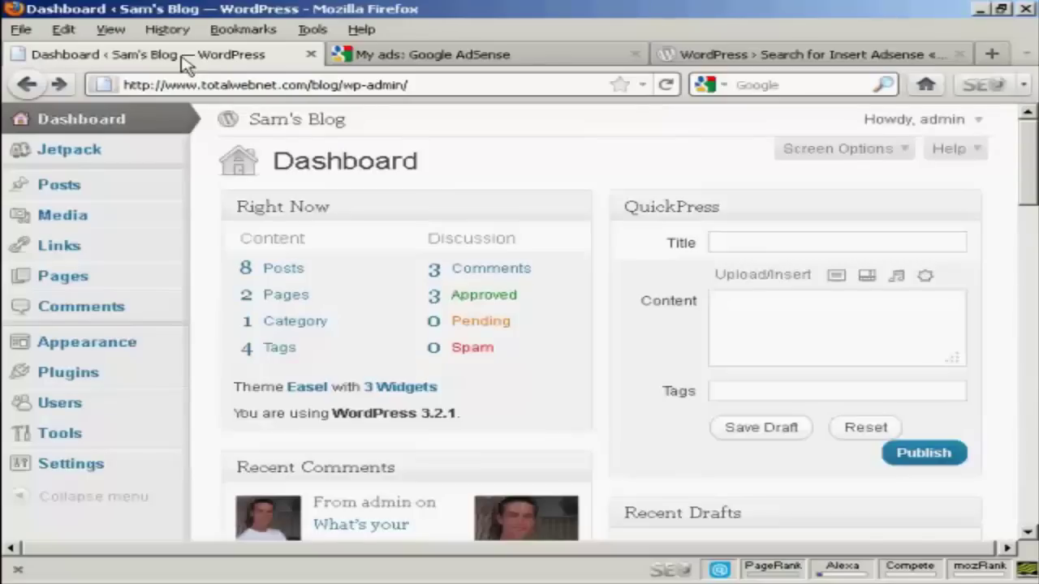
left_click(879, 57)
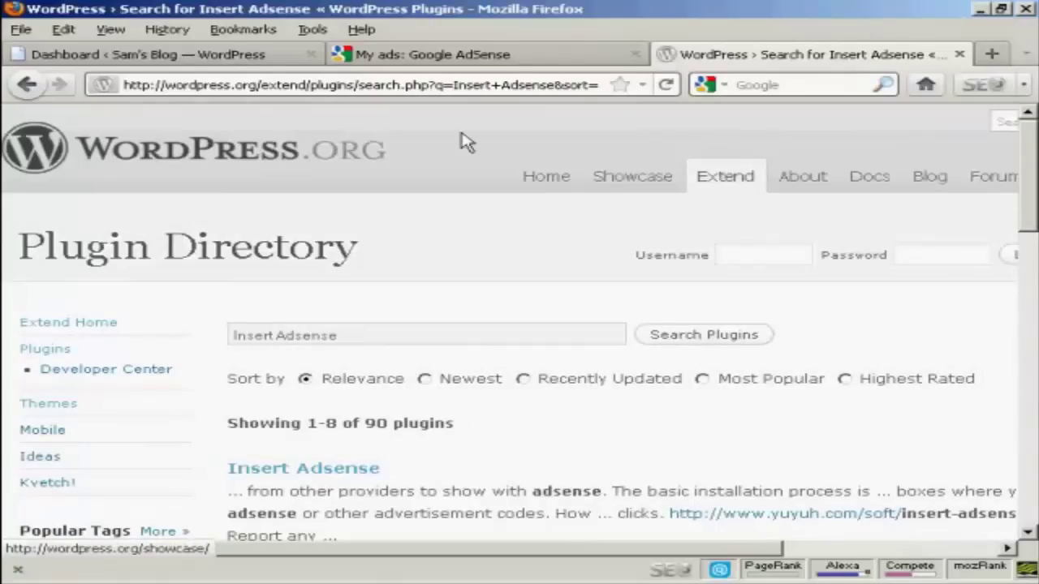
left_click(207, 53)
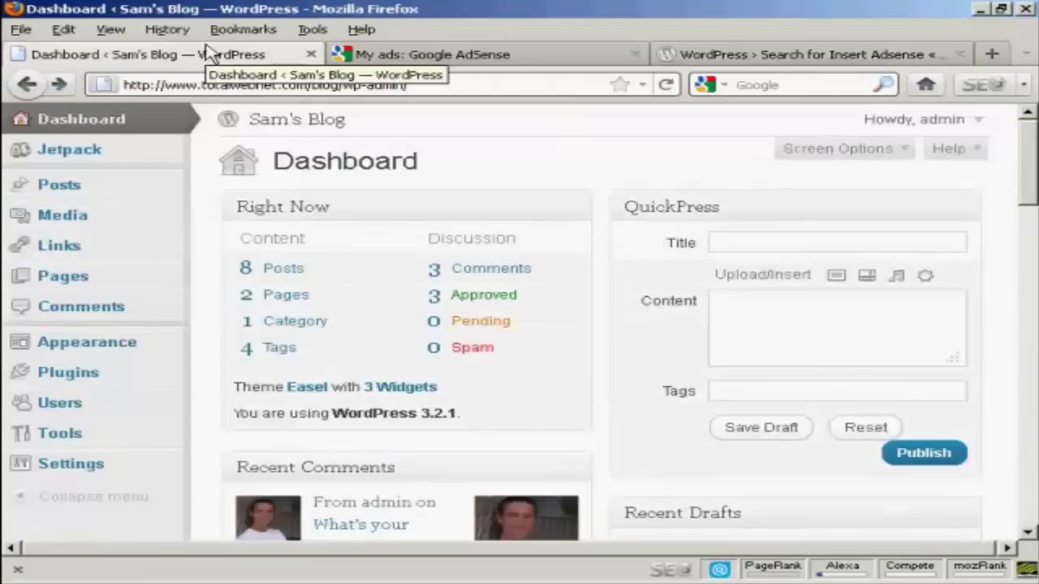
From Plugins > Add New, search 'Insert Adsense', then install and activate version 1.0
left_click(84, 388)
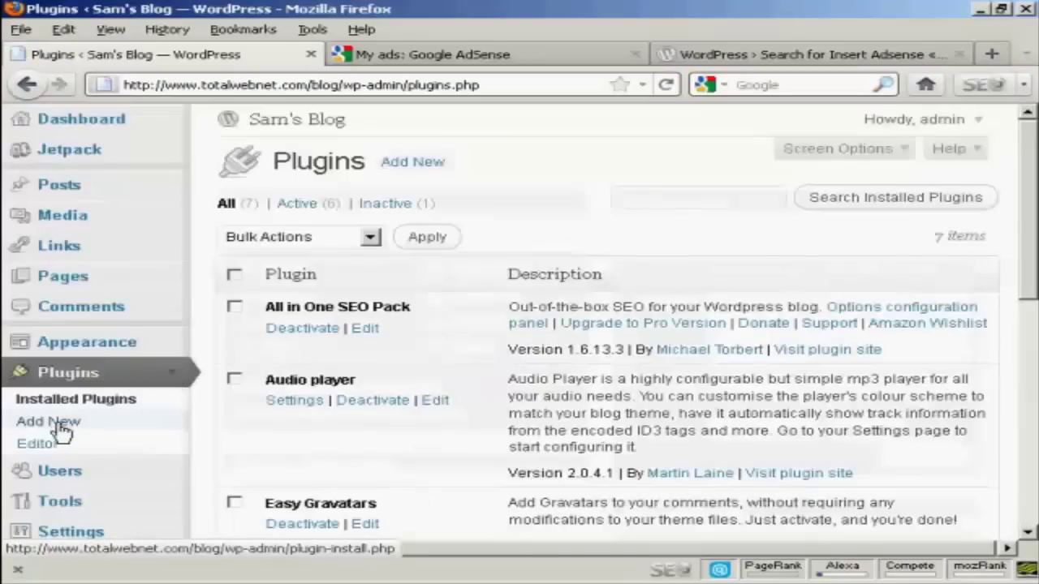
left_click(60, 423)
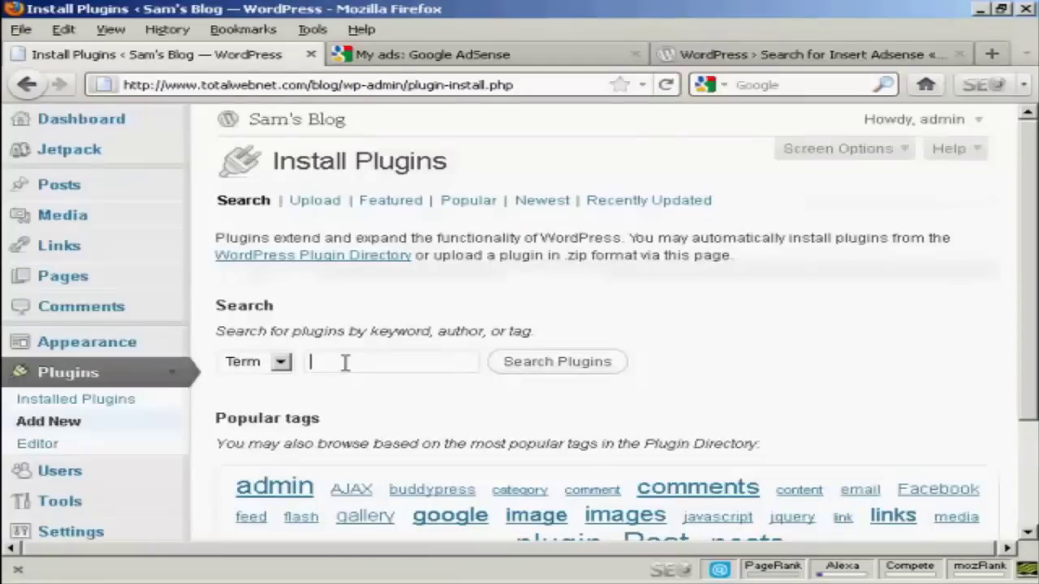
type("Insert")
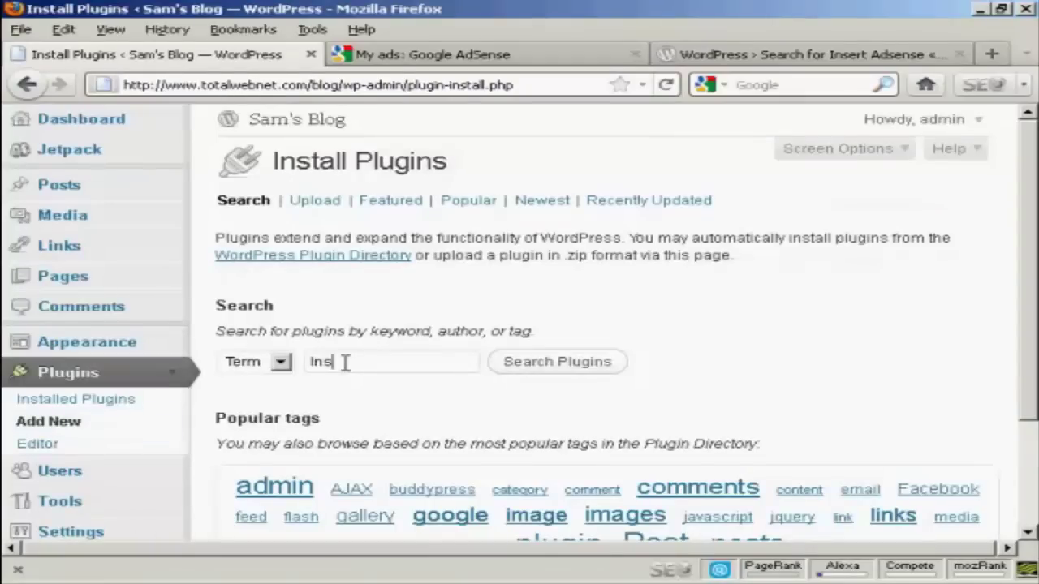
type(" Adsense")
left_click(589, 363)
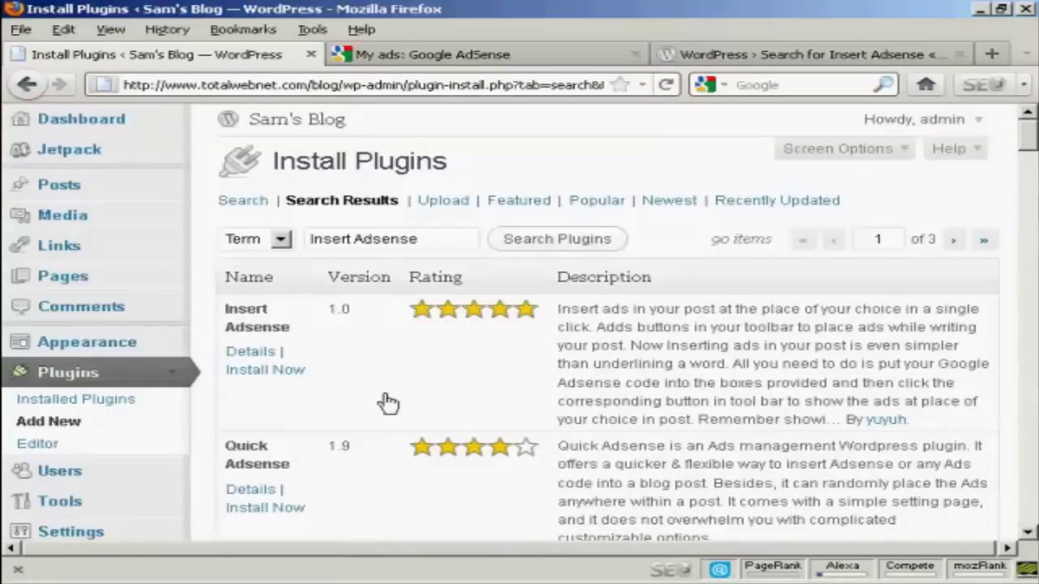
left_click(290, 372)
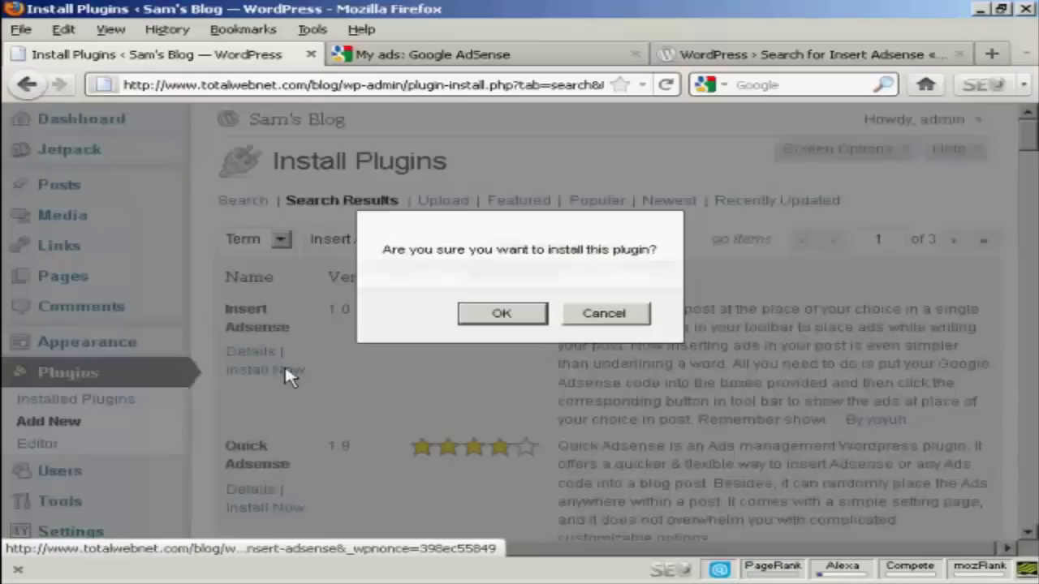
left_click(502, 315)
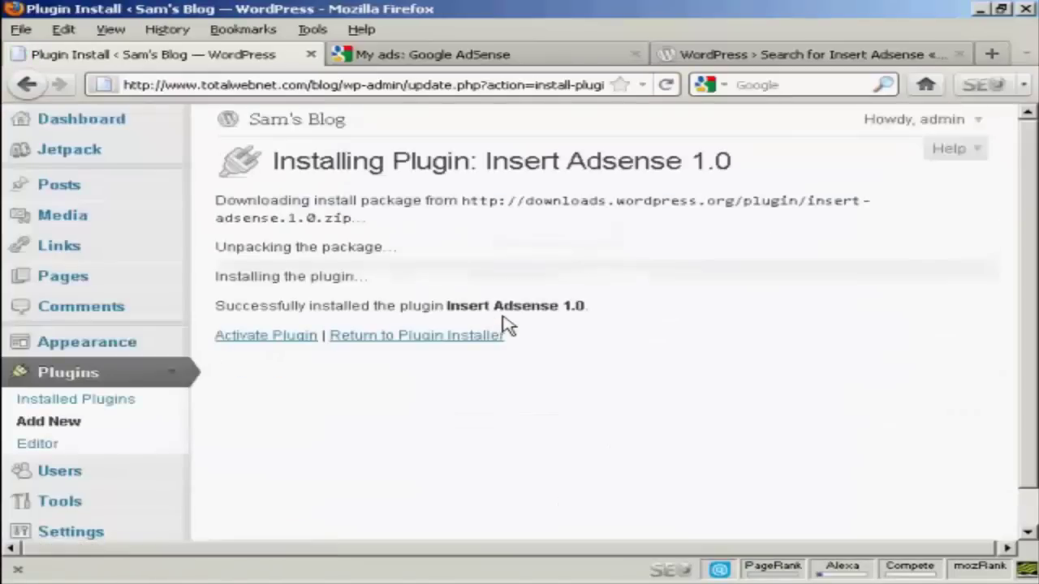
left_click(265, 341)
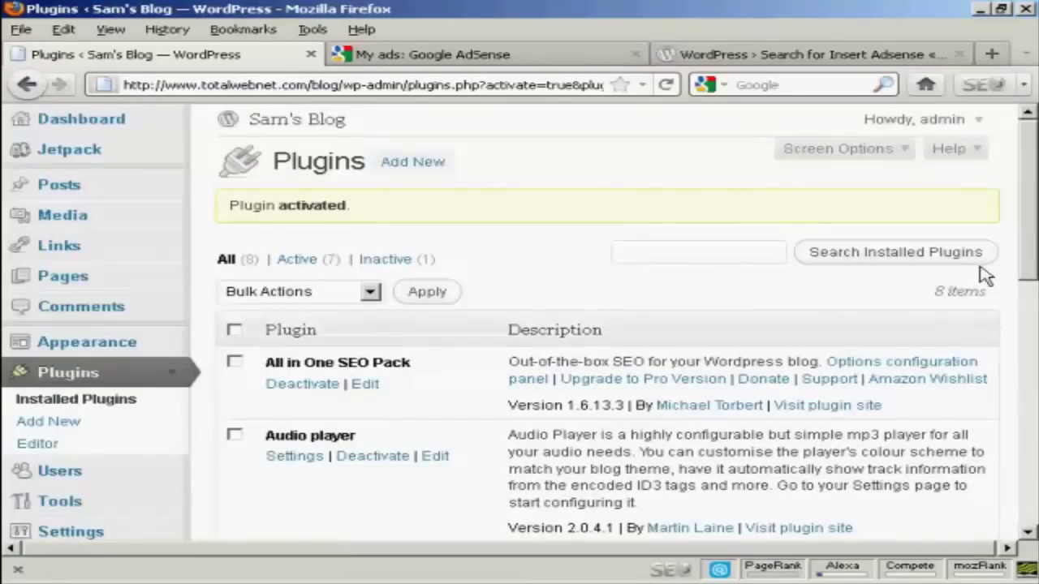
Go to Settings > Insert AdSense to reach the empty Adsense Code 1 and Code 2 boxes
scroll(1024, 243, "down", 3)
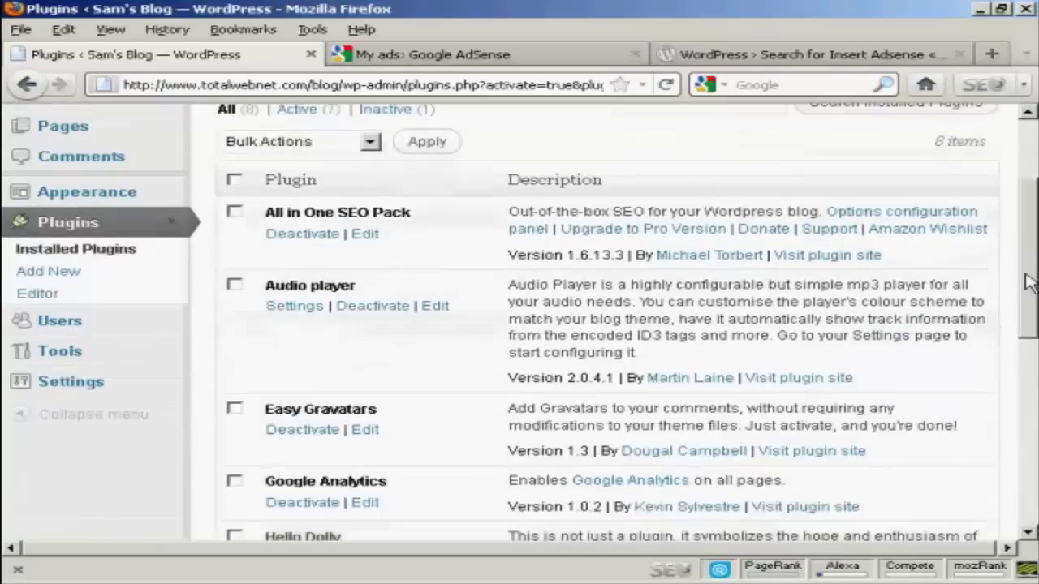
left_click(84, 391)
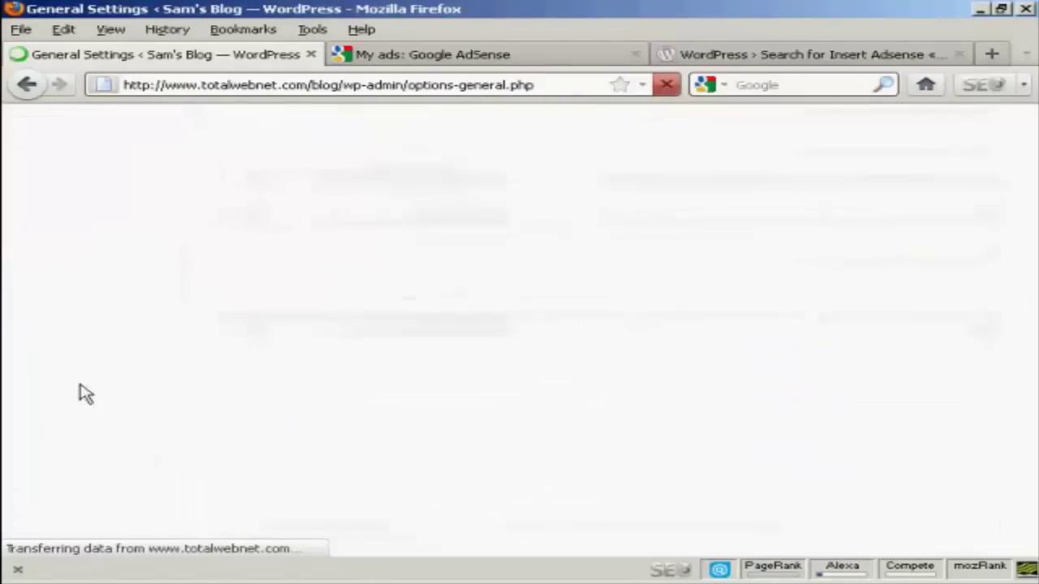
scroll(407, 413, "down", 10)
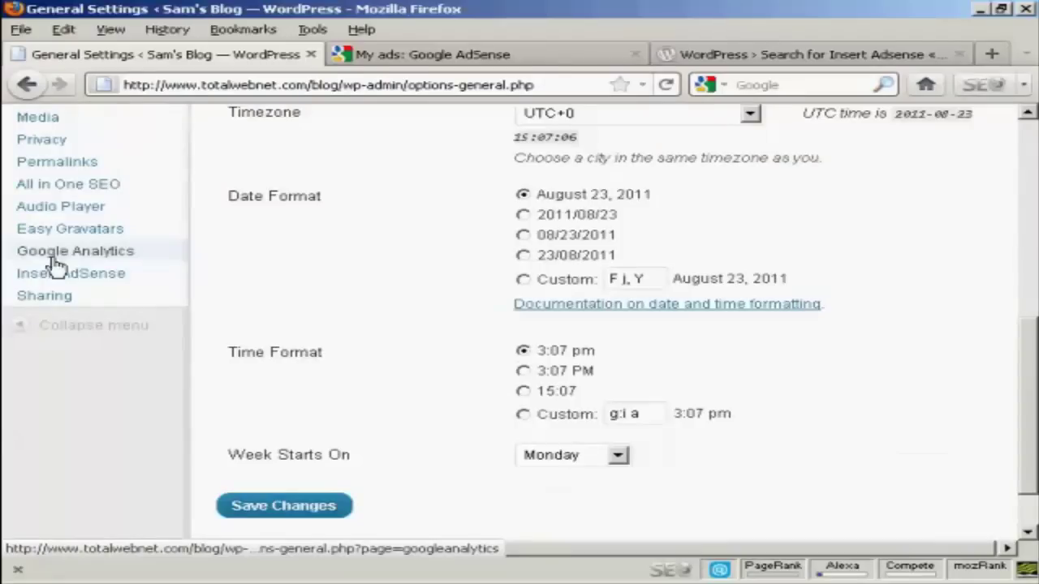
left_click(96, 278)
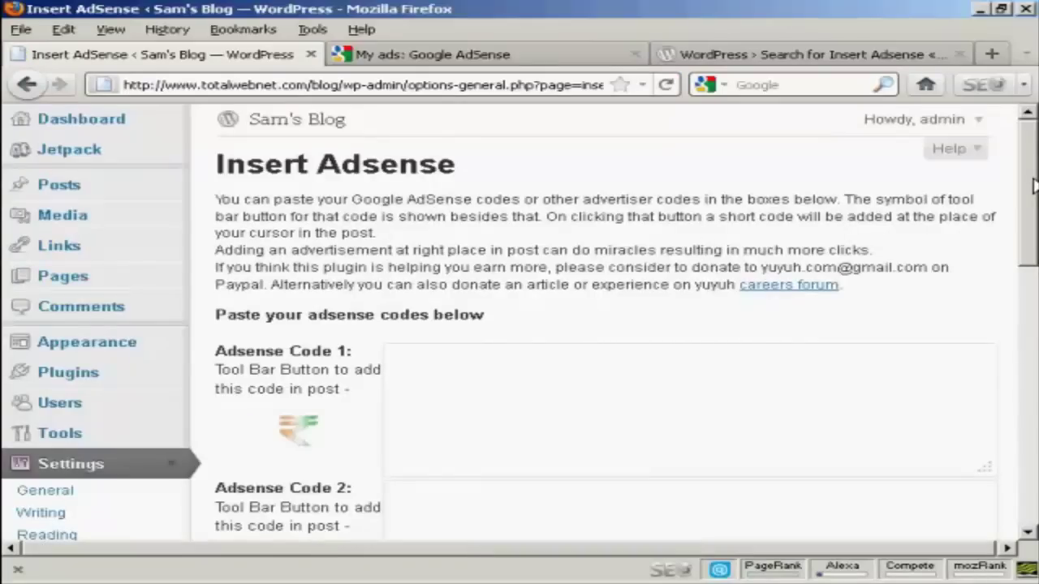
Paste the Ad Block 01 code into the Adsense Code 1 box and save with Update options
left_click_drag(1032, 185, 1029, 223)
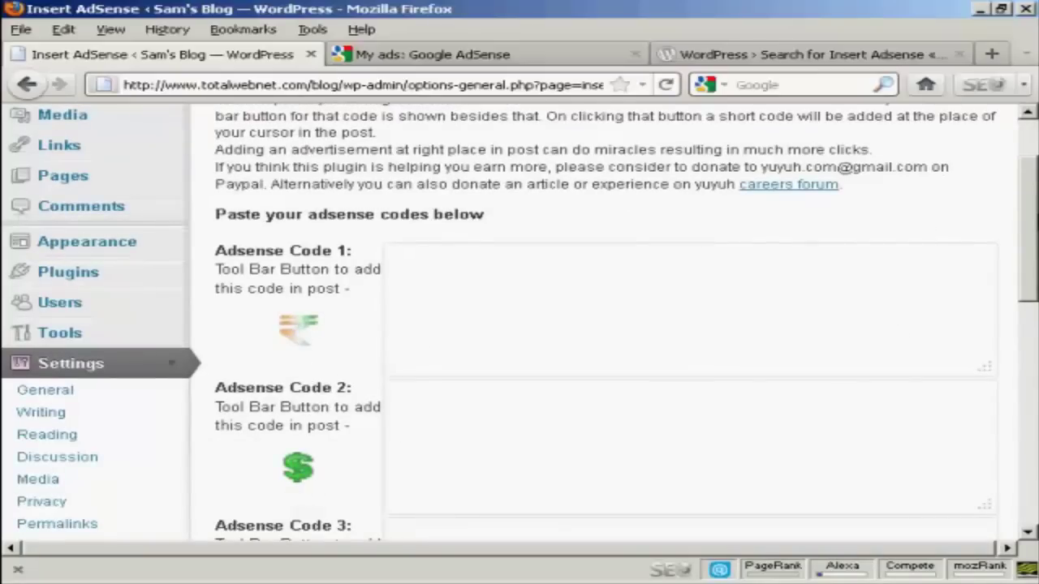
mouse_move(1029, 208)
left_mouse_down()
mouse_move(1029, 347)
mouse_move(1029, 169)
mouse_move(1029, 208)
left_mouse_up()
left_click(410, 256)
key("ctrl+v")
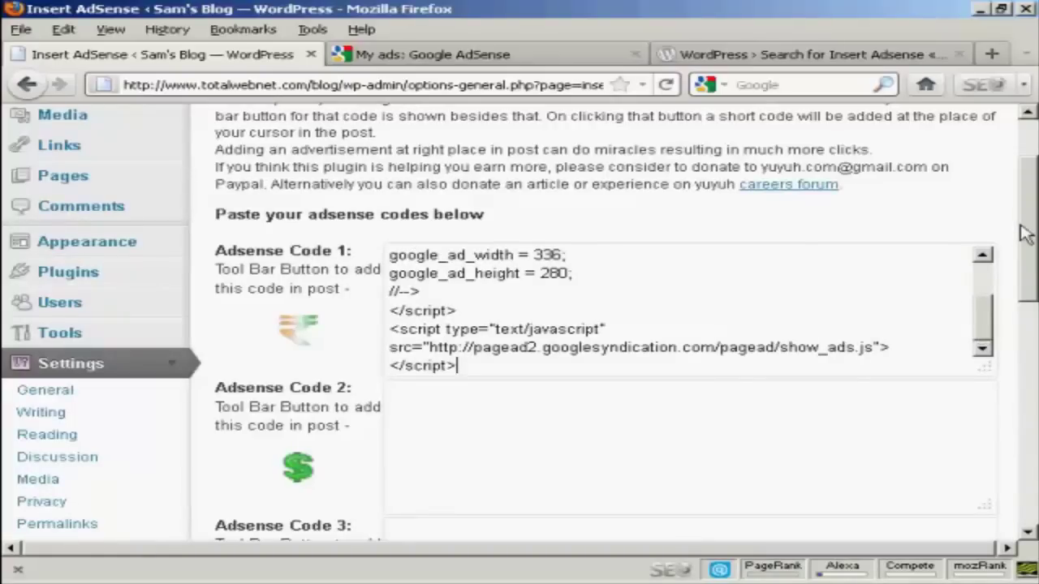
scroll(1029, 208, "down", 6)
scroll(519, 324, "down", 6)
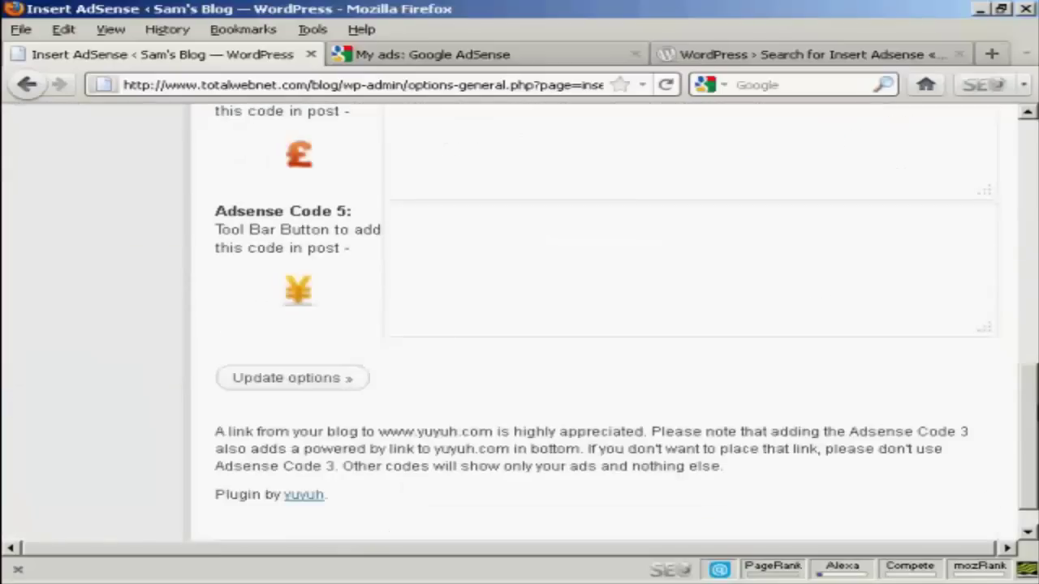
scroll(519, 325, "up", 10)
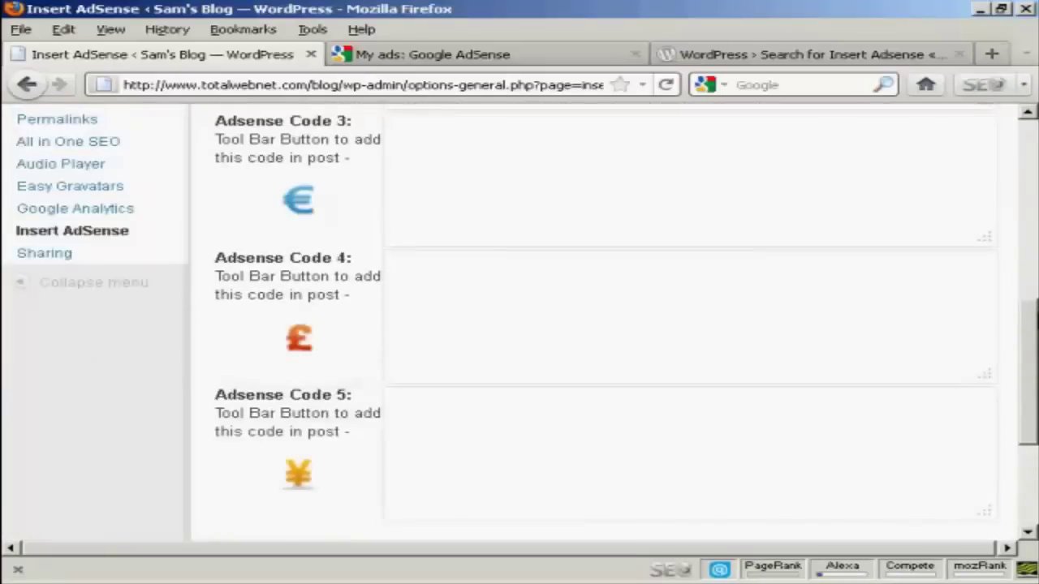
scroll(519, 324, "up", 3)
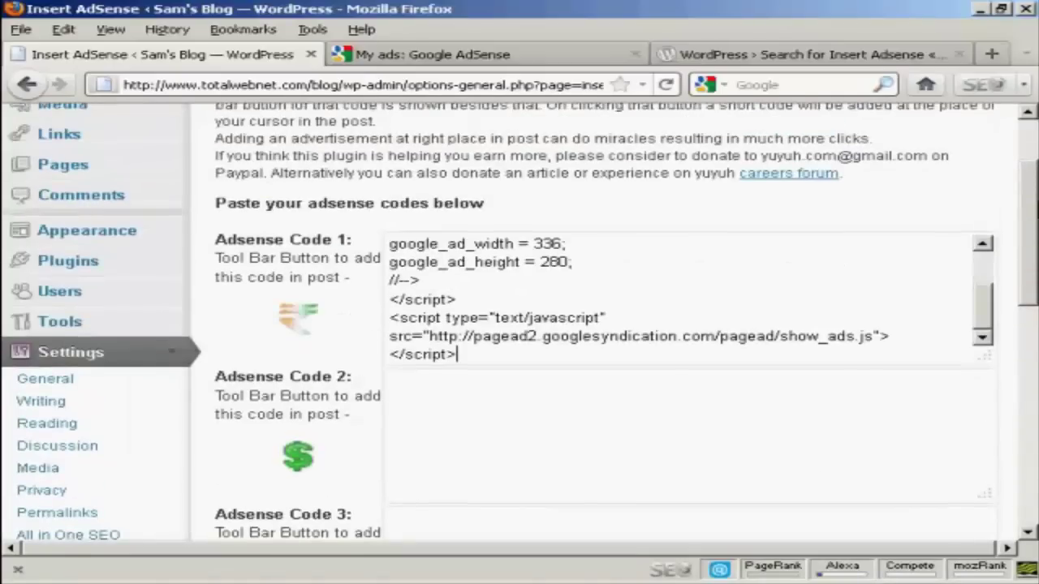
scroll(519, 324, "up", 2)
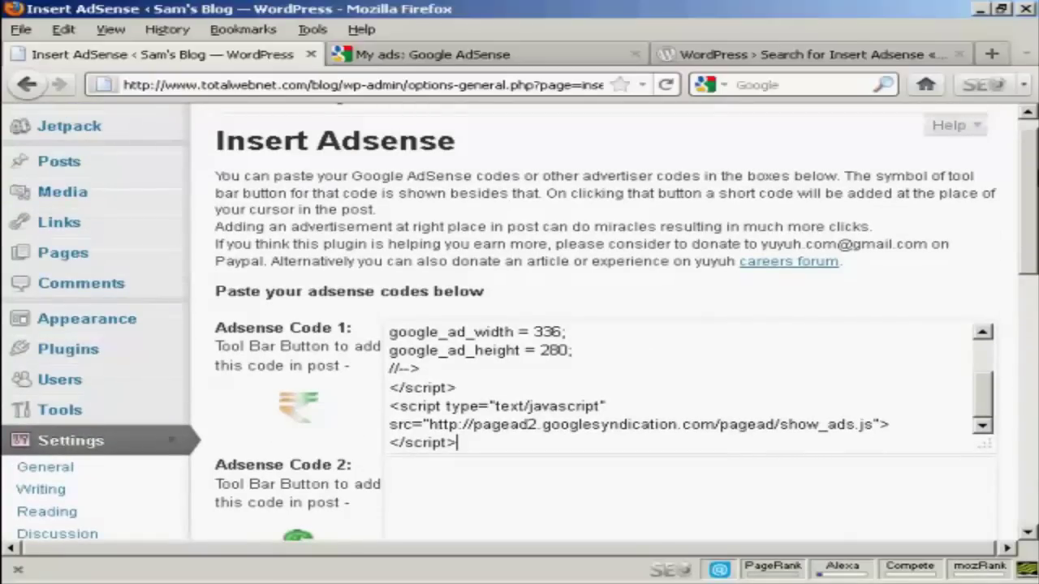
scroll(519, 325, "down", 15)
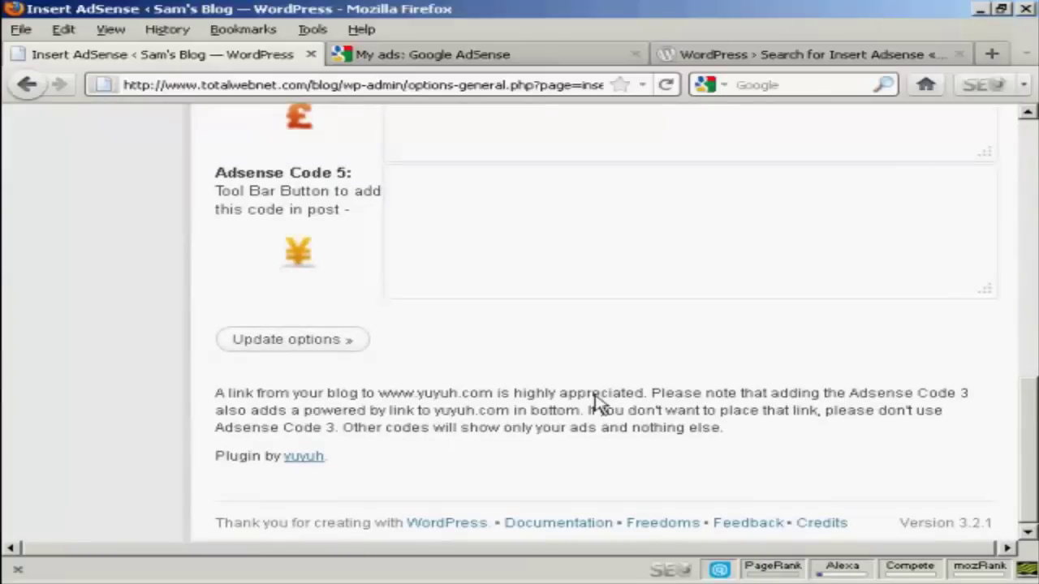
left_click(282, 344)
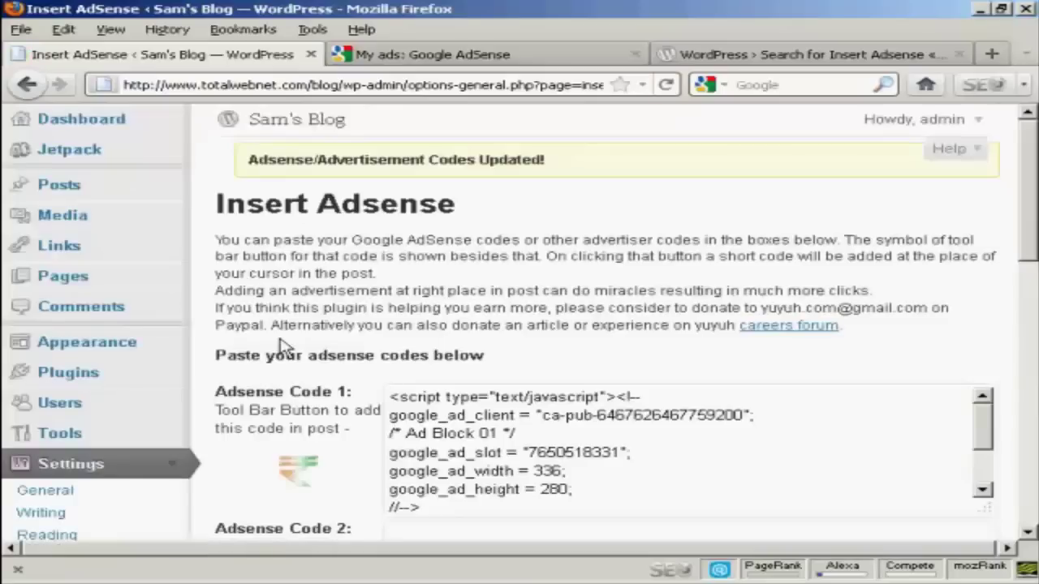
Create a new post via Posts > Add New and switch its editor to Visual mode
left_click(58, 187)
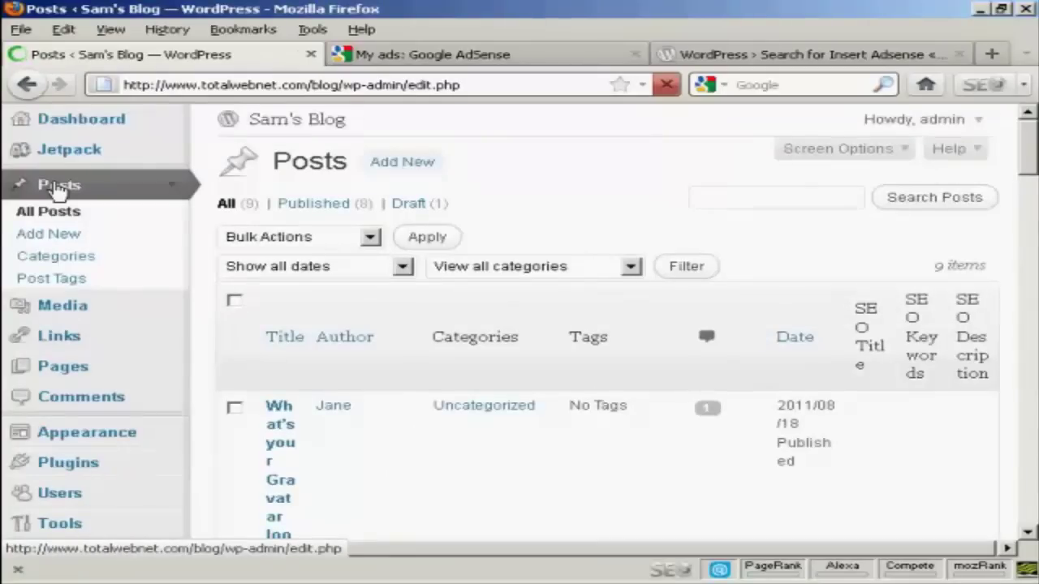
left_click(416, 165)
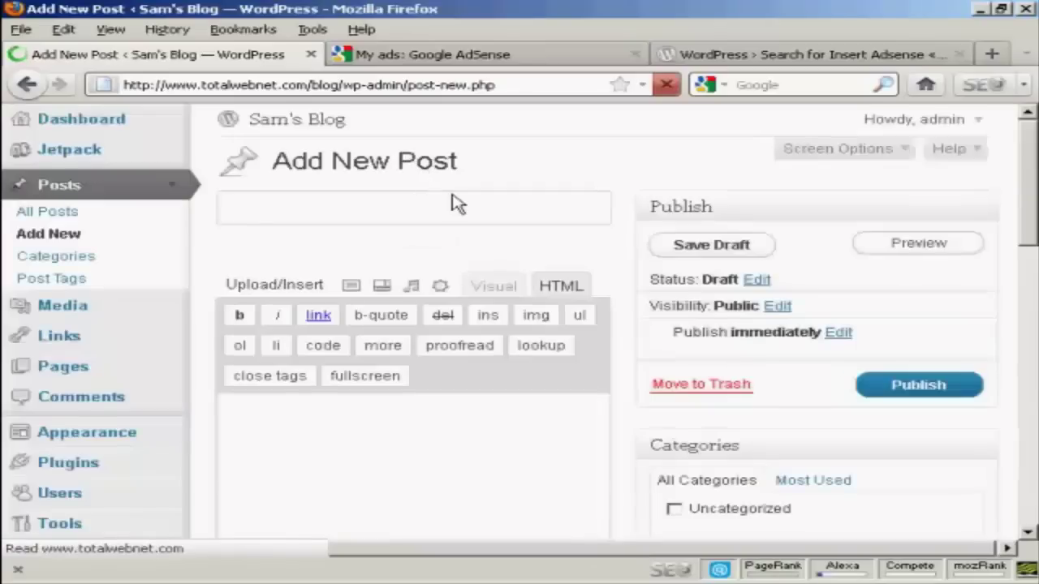
left_click(484, 296)
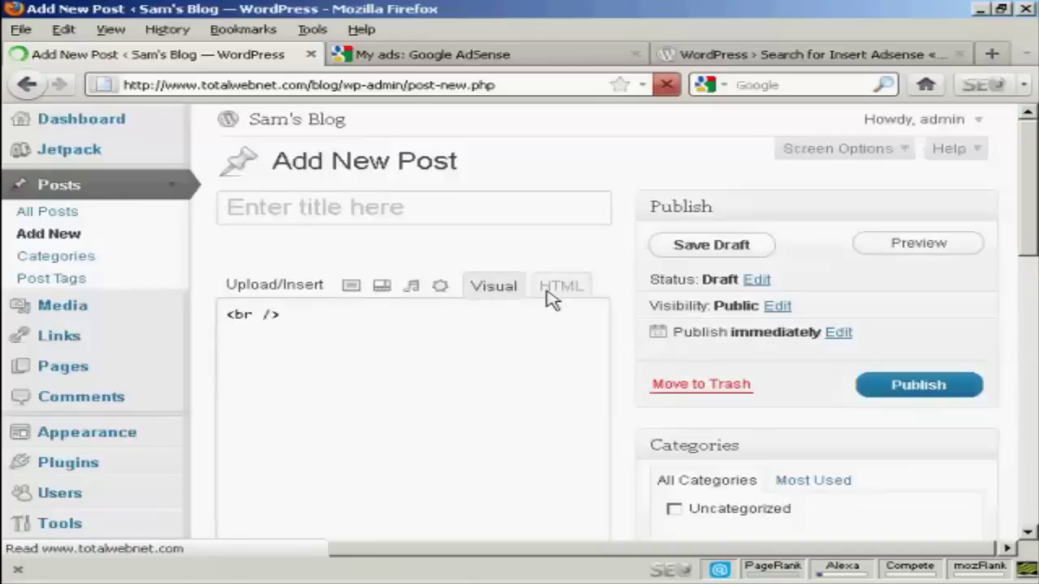
left_click(498, 287)
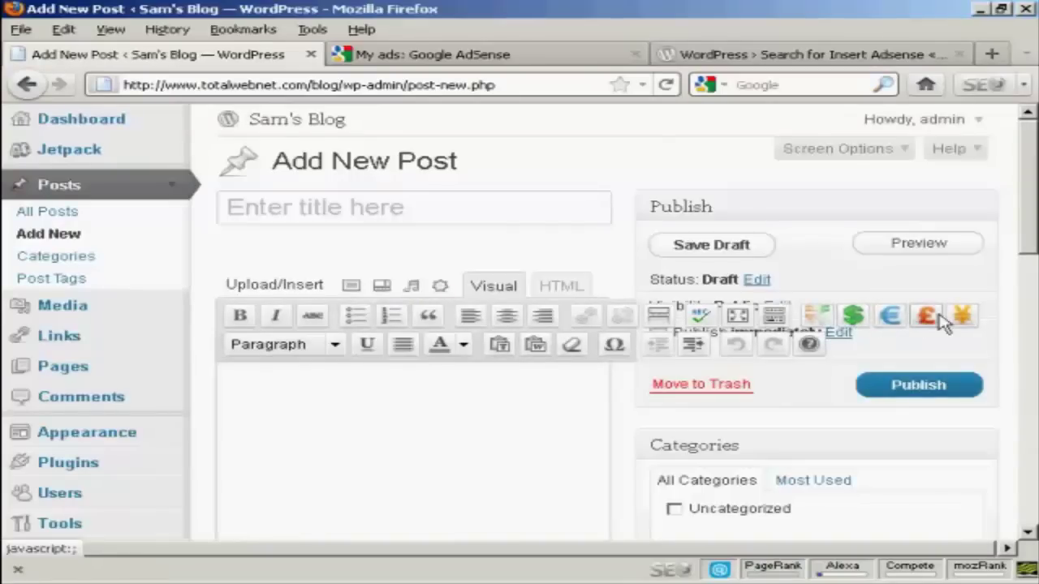
Title the post 'Adsense Test' and write the body text starting 'This is'
left_click(242, 382)
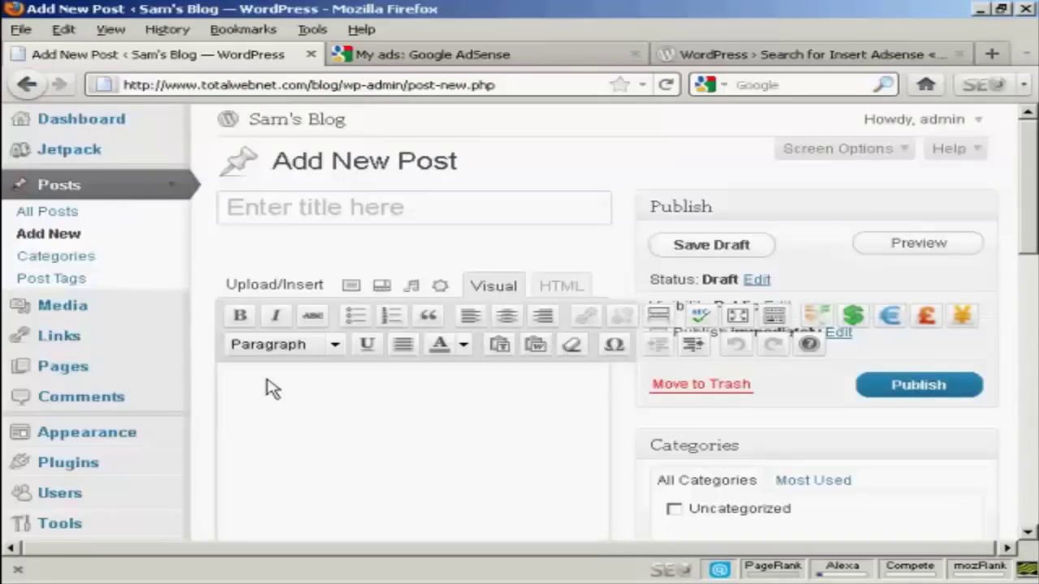
left_click(351, 203)
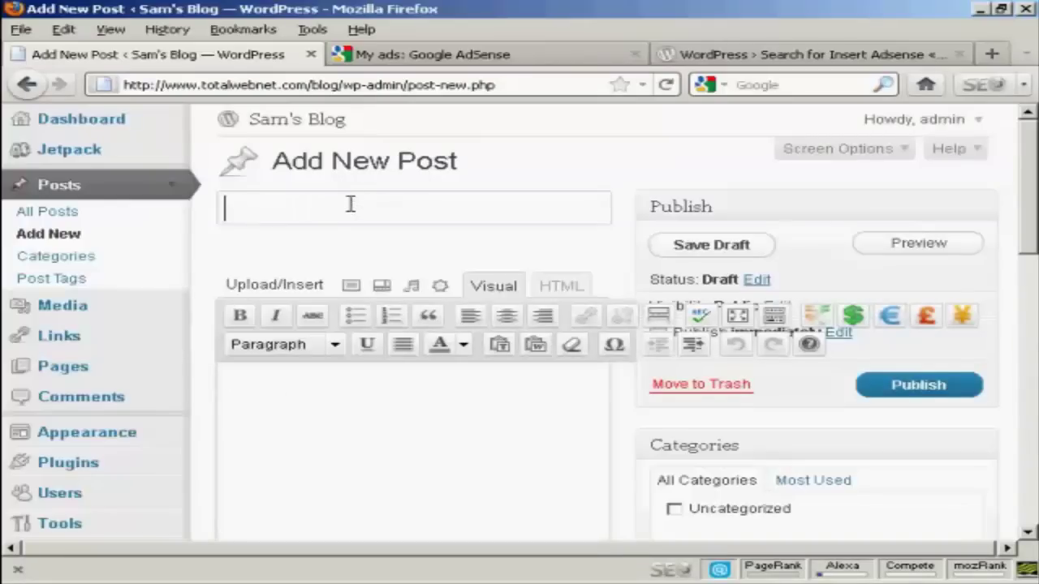
type("Adsense")
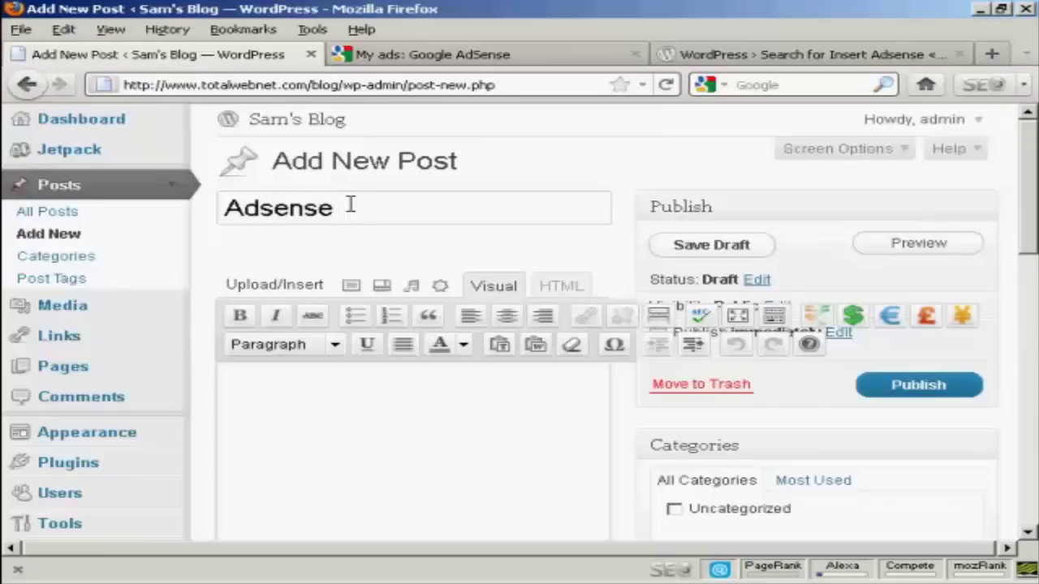
type(" Test")
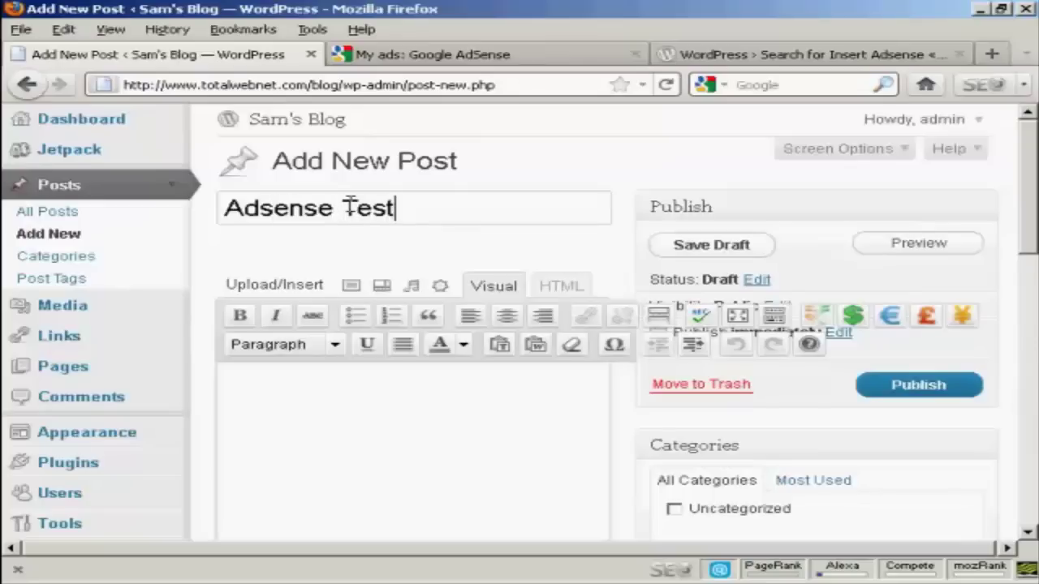
left_click(261, 383)
type("This i")
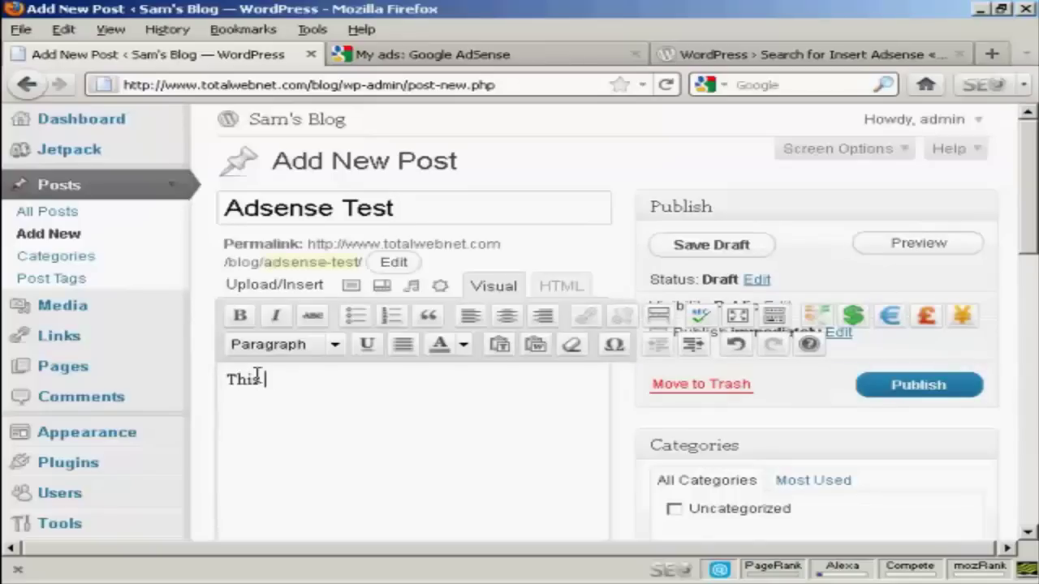
type("s")
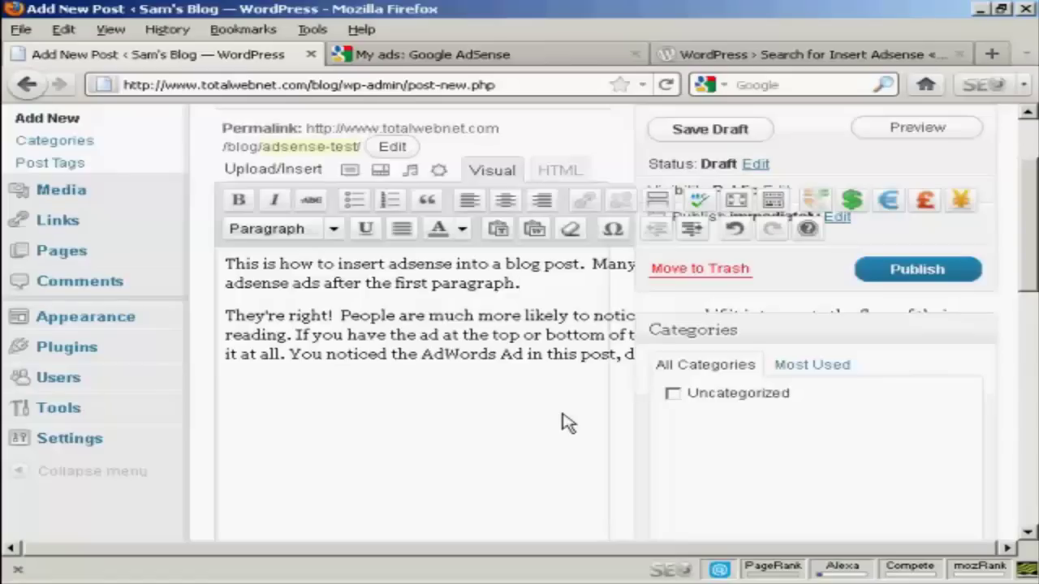
Add a new line after the first paragraph and insert the [adsenseyu1] shortcode there
key("Return")
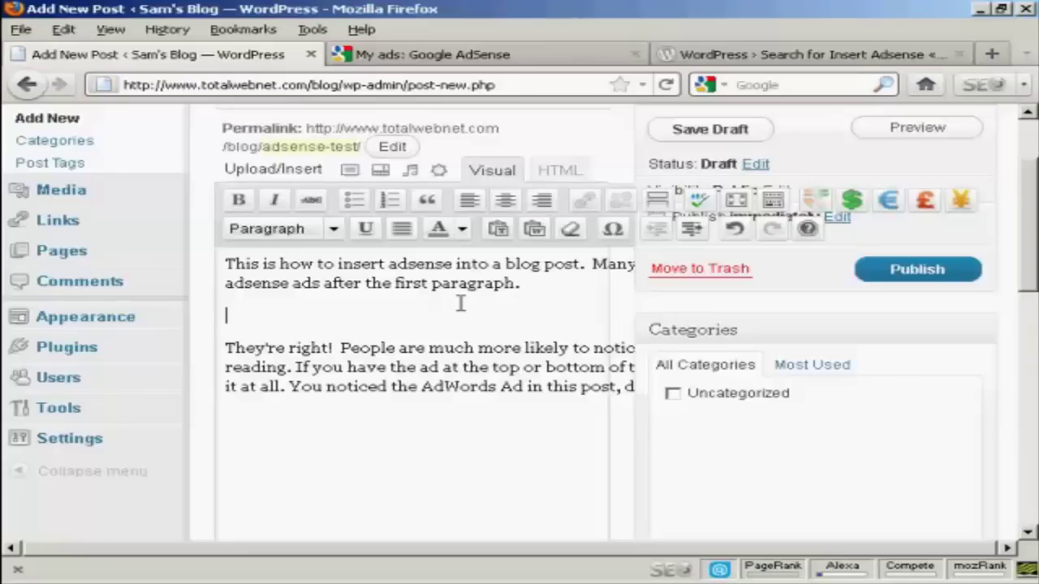
left_click(819, 207)
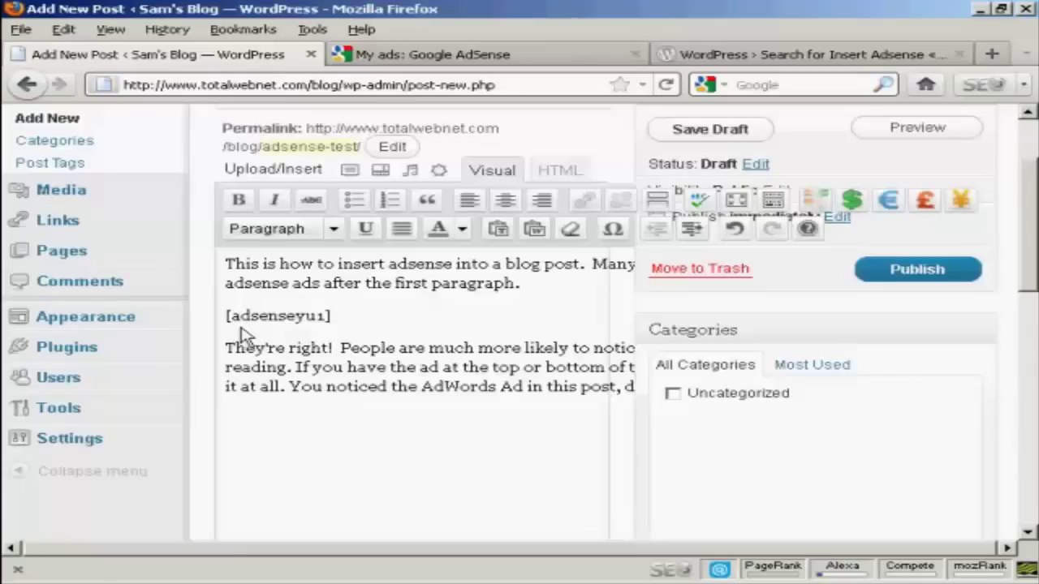
Preview the 'Adsense Test' draft and confirm the AdSense ad sits between paragraphs one and two
left_click(919, 129)
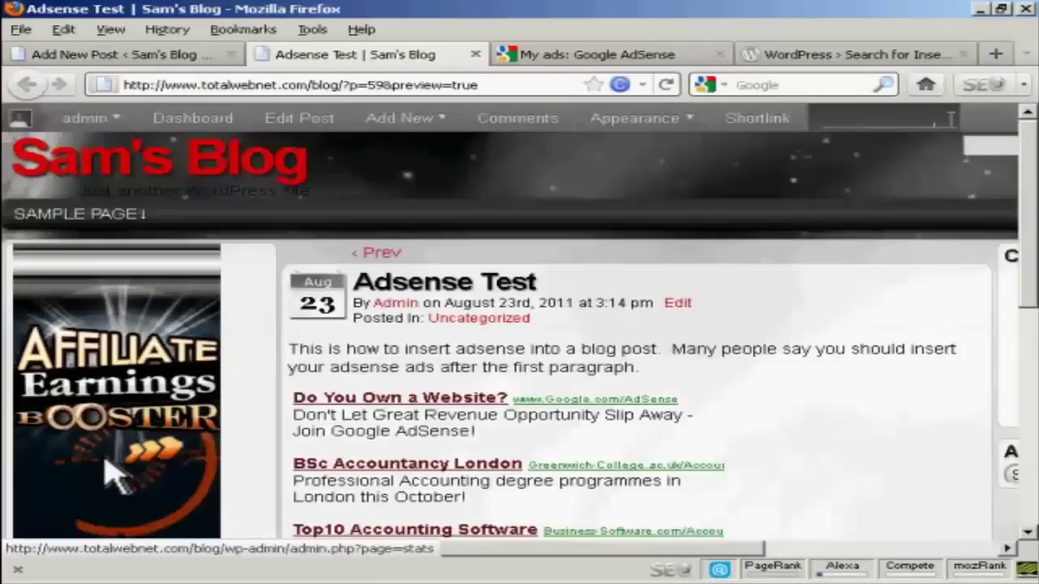
left_click_drag(1027, 171, 1030, 228)
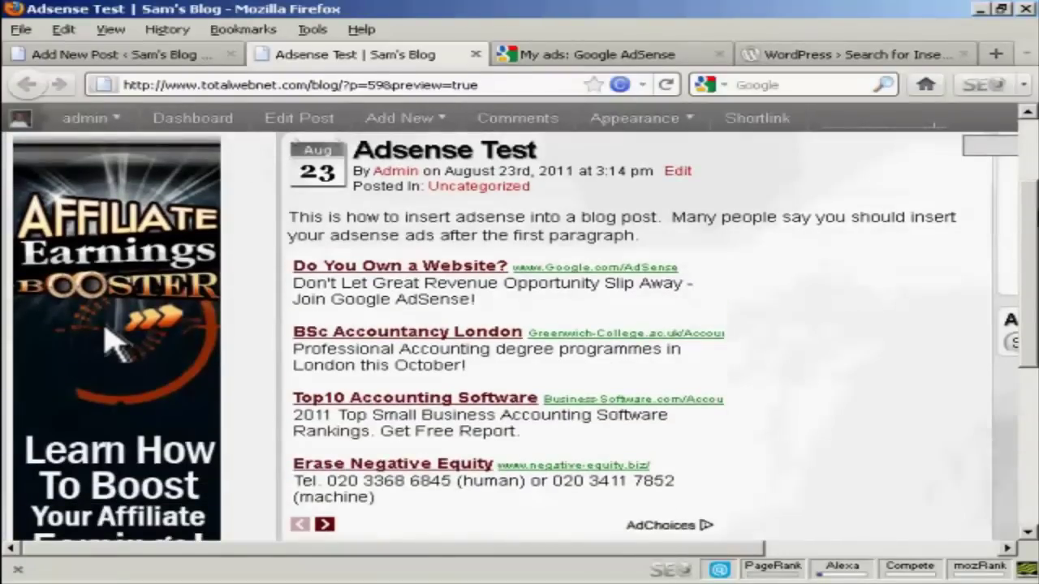
scroll(1031, 250, "down", 1)
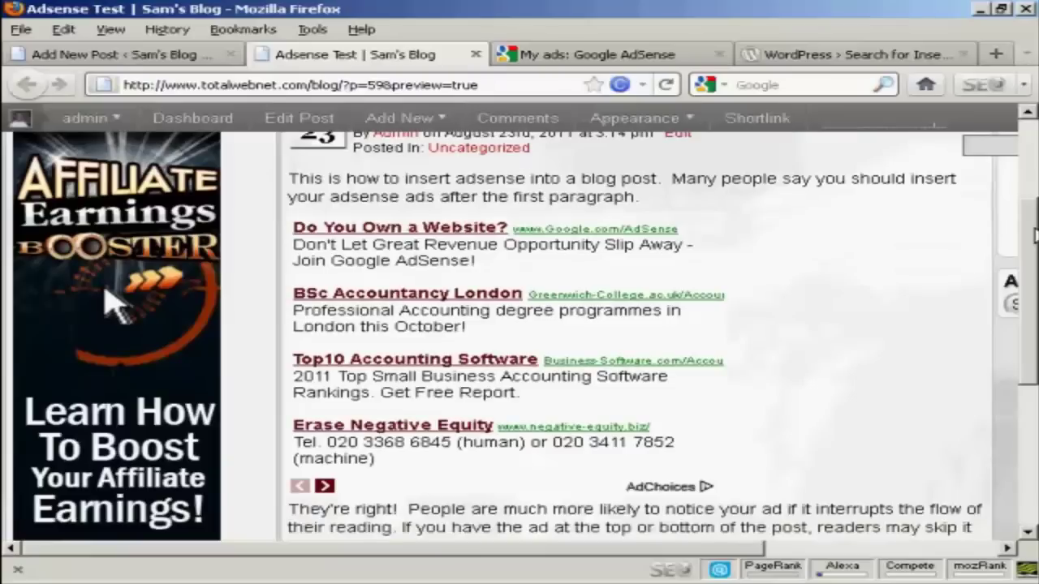
left_click_drag(1030, 250, 1029, 162)
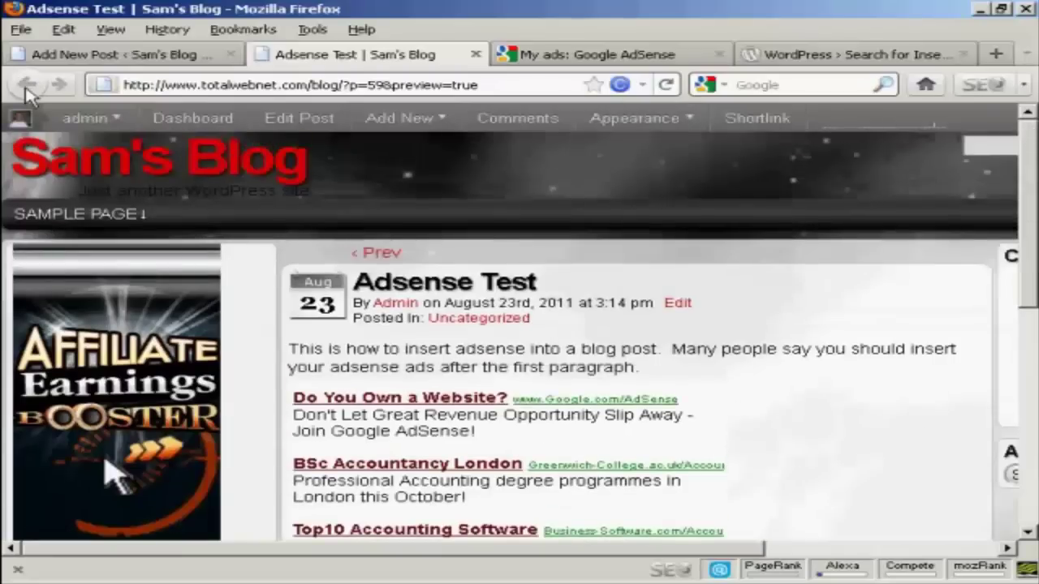
Publish 'Adsense Test' and view the live post with its ad after the first paragraph
left_click(114, 55)
left_click(927, 271)
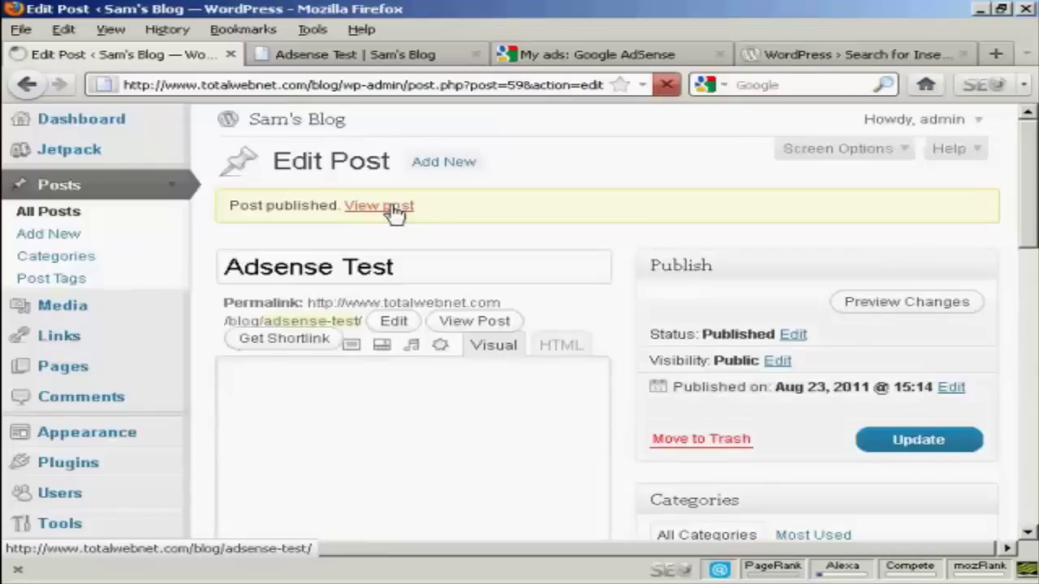
left_click(395, 207)
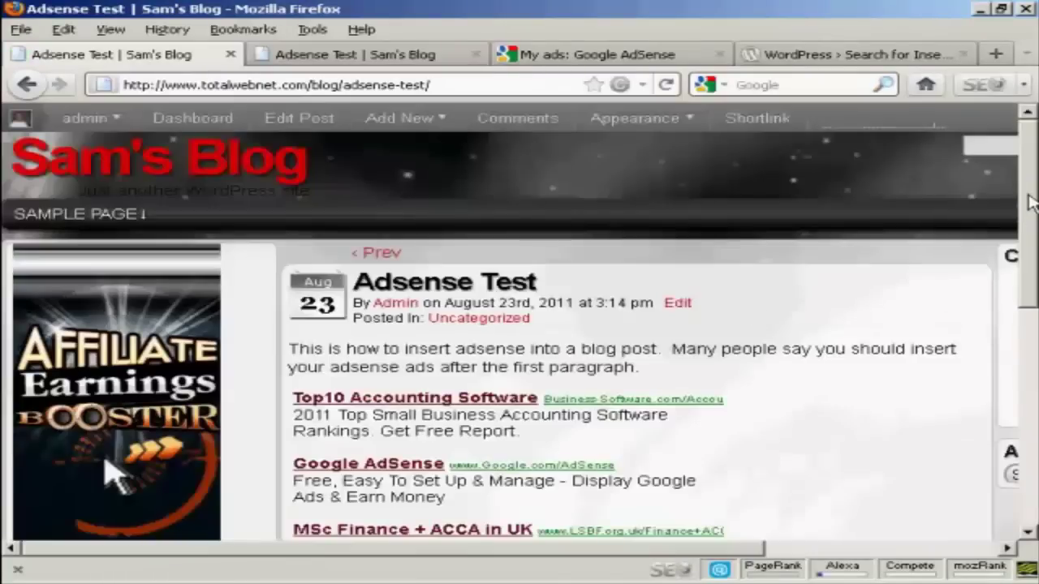
mouse_move(1029, 203)
left_mouse_down()
mouse_move(1029, 326)
mouse_move(1029, 203)
left_mouse_up()
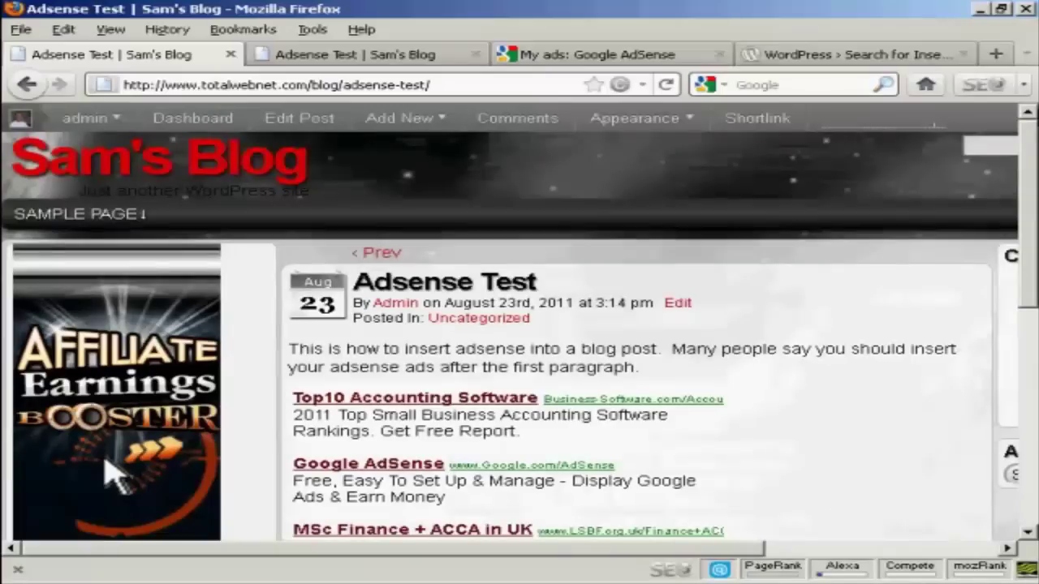